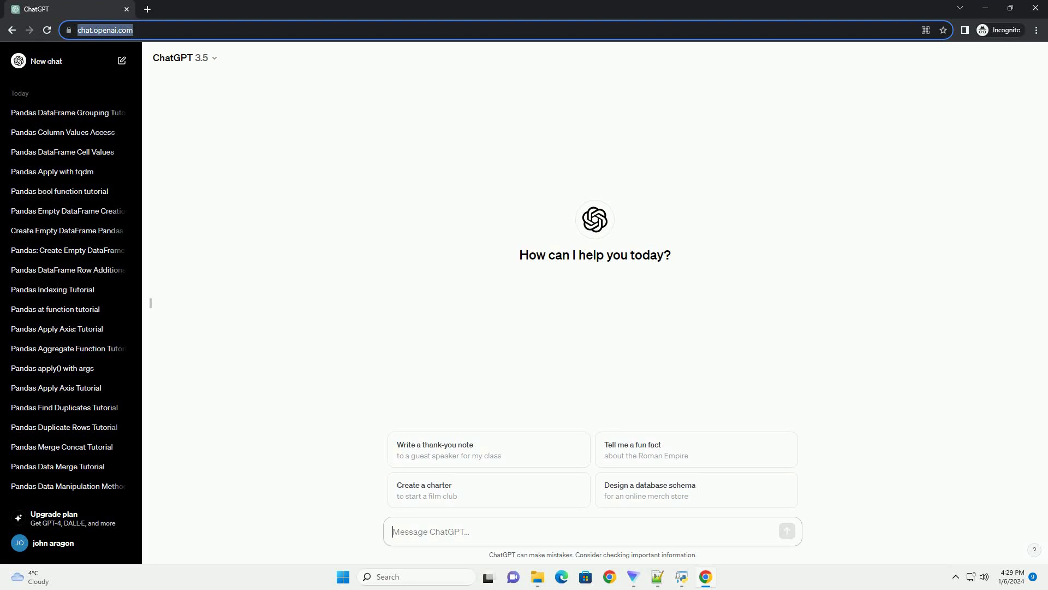
{"action": "type", "text": "write an informative tutorial about pandas concat and merge columns with code example"}
Send the request for a pandas concat and merge columns tutorial with code examples.
{"action": "key", "text": "Return"}
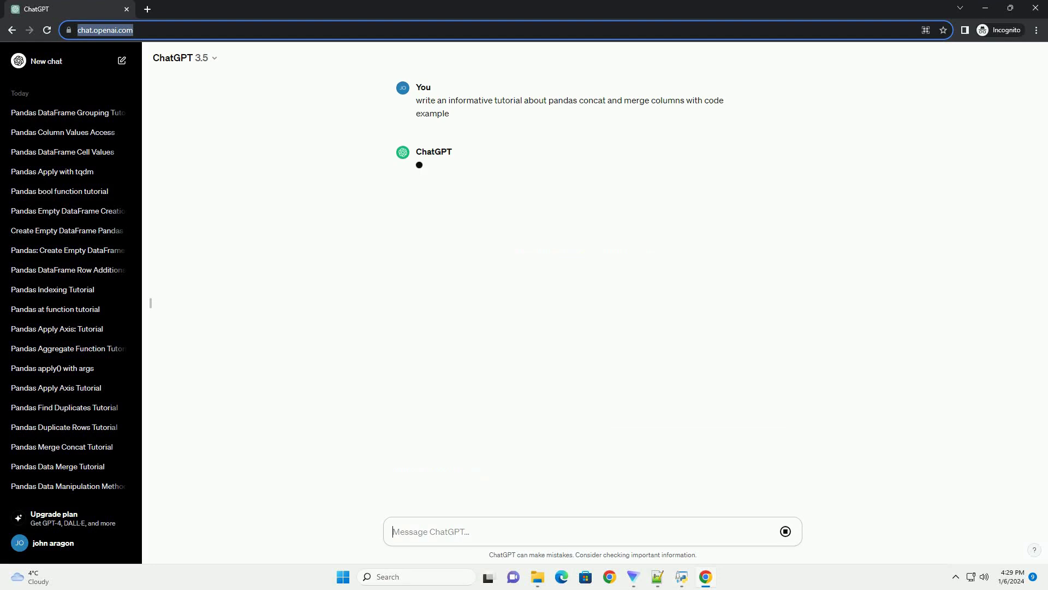